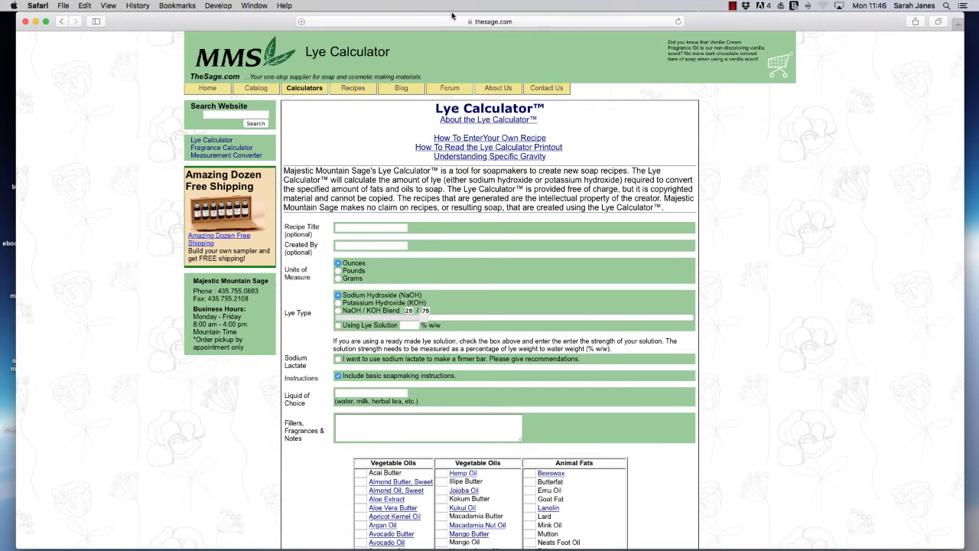
Go to the Majestic Mountain Sage home page and open the Lye Calculator from its Welcome text
left_click(208, 88)
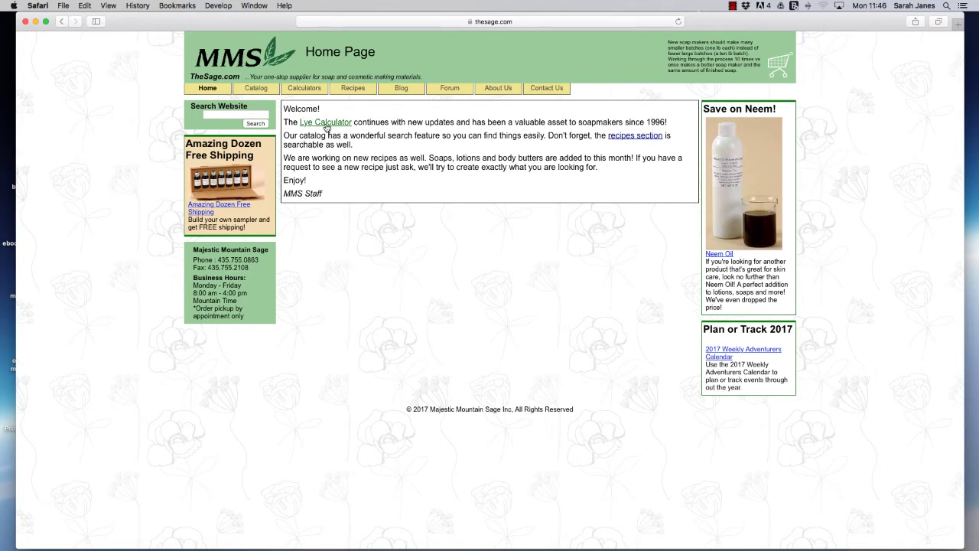
left_click(326, 126)
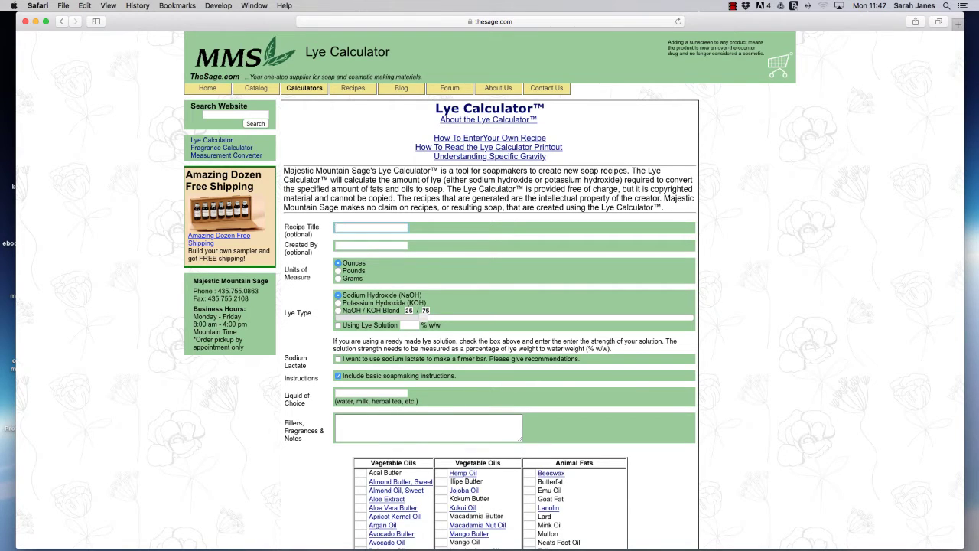
Title the recipe 'Olive oil soap' and enter the creator's name in Created By
type("Olive oil soap")
key("Tab")
type("Sarah Jane")
Set the recipe's Units of Measure to Grams
left_click(338, 278)
left_click(338, 263)
left_click(338, 271)
left_click(339, 278)
Enter 'water' as the Liquid of Choice and move into the Fillers, Fragrances & Notes box
left_click(341, 392)
type("water")
left_click(371, 424)
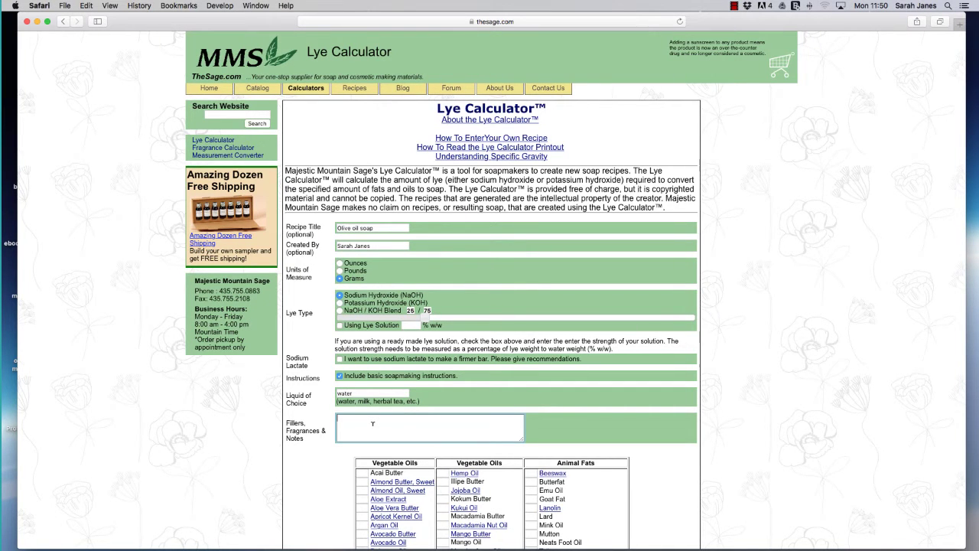
Scroll down to show the oils table and Calculate Lye button, then switch to Mail
scroll(330, 489, "down", 4)
scroll(330, 489, "down", 5)
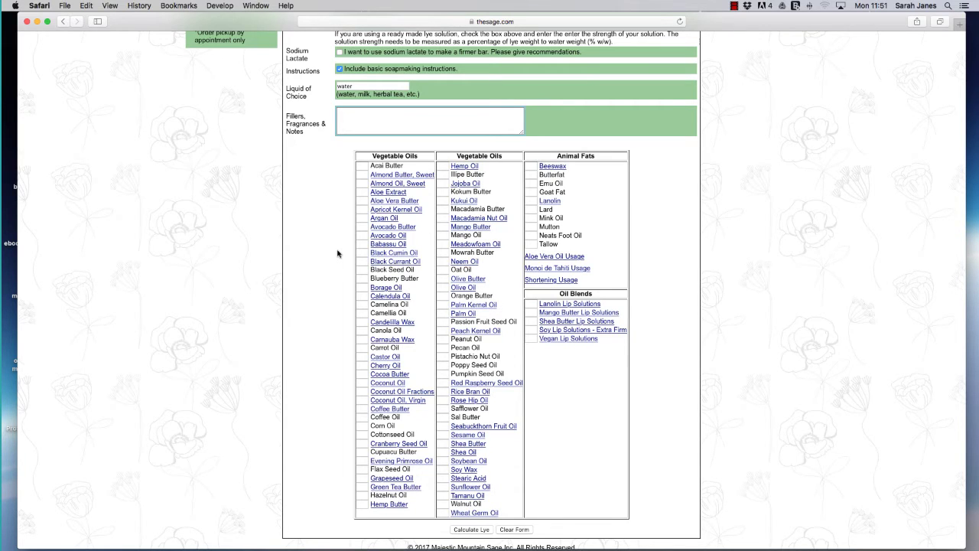
key("super+Tab")
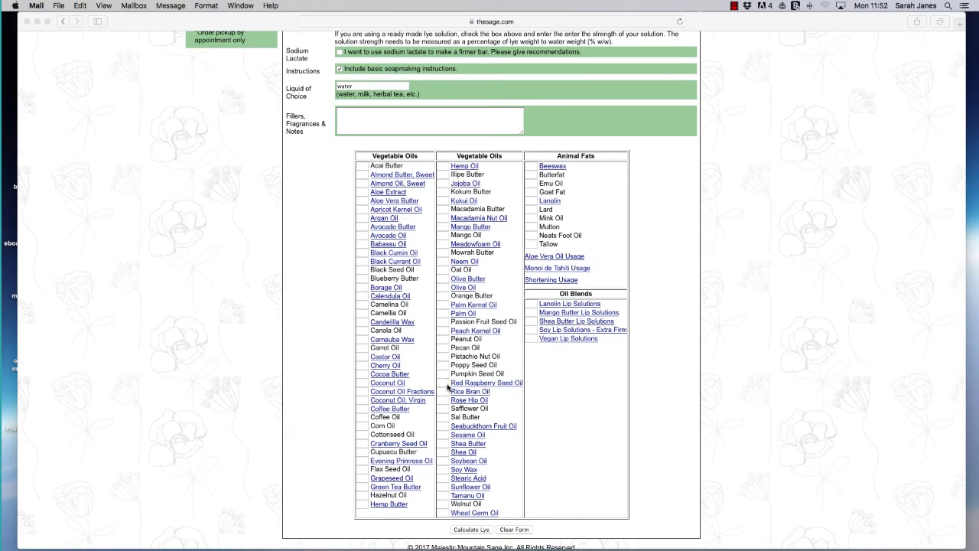
Back in Safari, enter 500 Olive Oil, 200 Coconut Oil and 300 Palm Oil
left_click(440, 282)
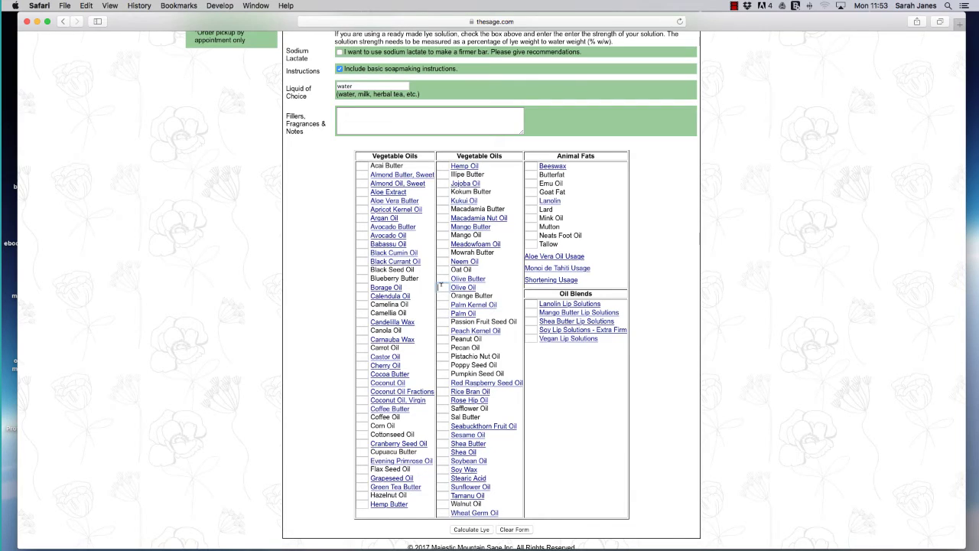
left_click(441, 285)
type("500")
left_click(342, 296)
left_click(361, 382)
type("200")
left_click(440, 311)
type("300")
left_click(308, 336)
scroll(549, 402, "down", 1)
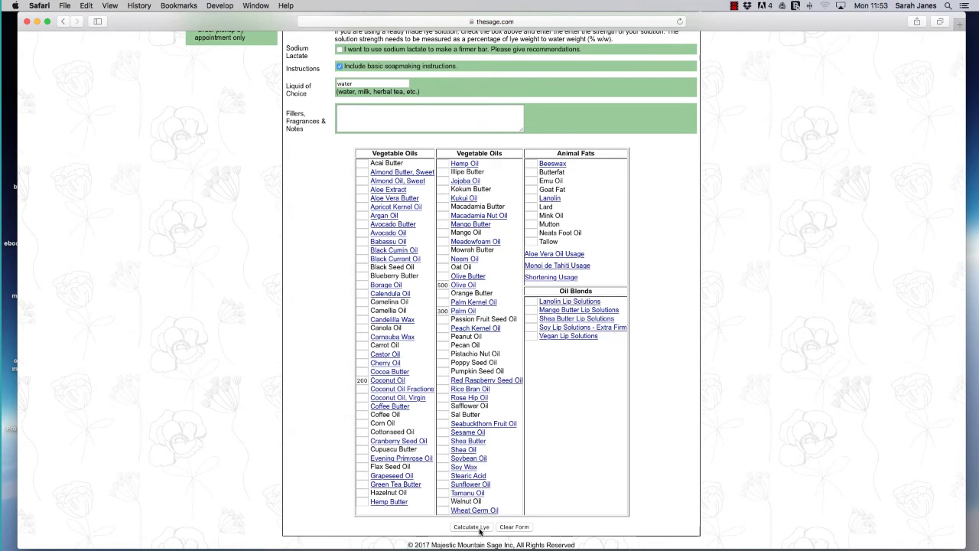
Clear the form, then re-enter 500 Olive Oil, 200 Coconut Oil and 300 Palm Oil
left_click(526, 527)
left_click(443, 284)
type("500")
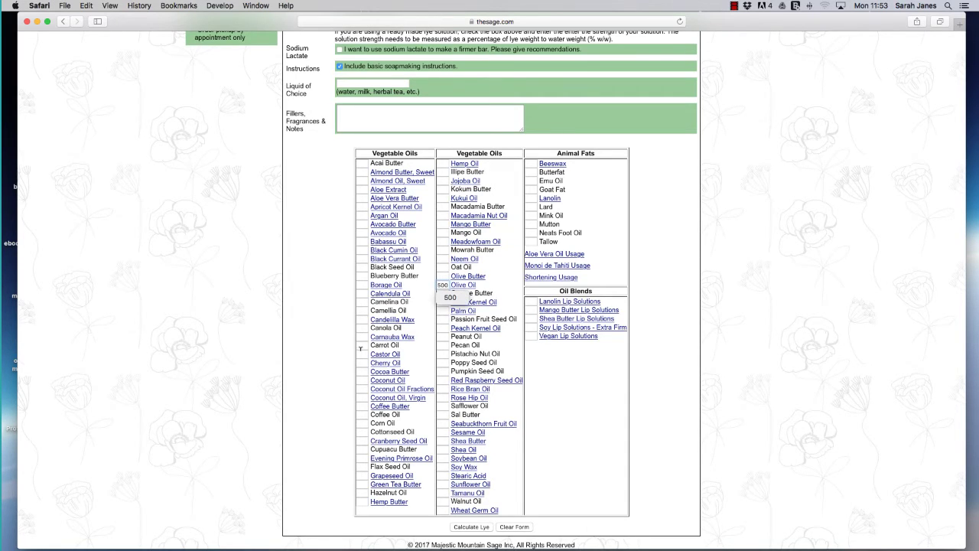
left_click(361, 381)
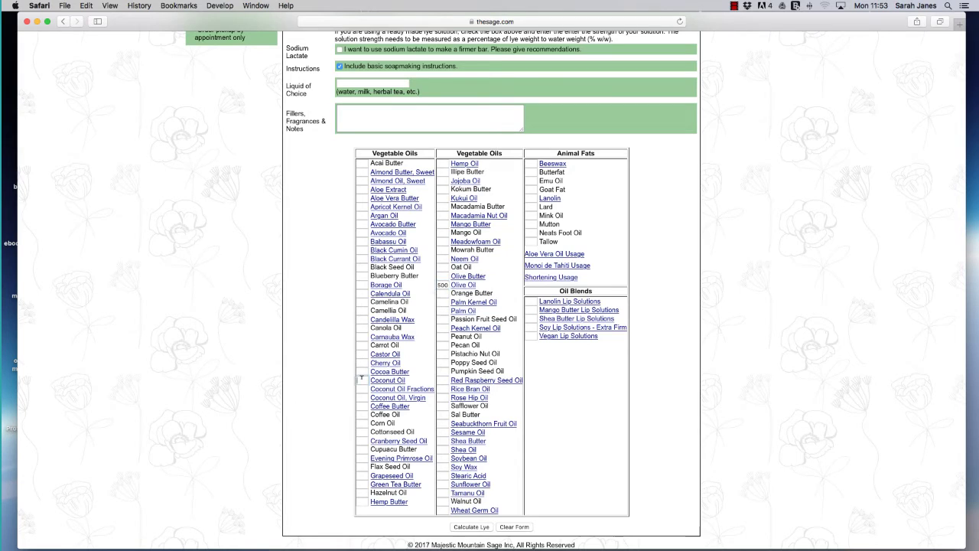
type("200")
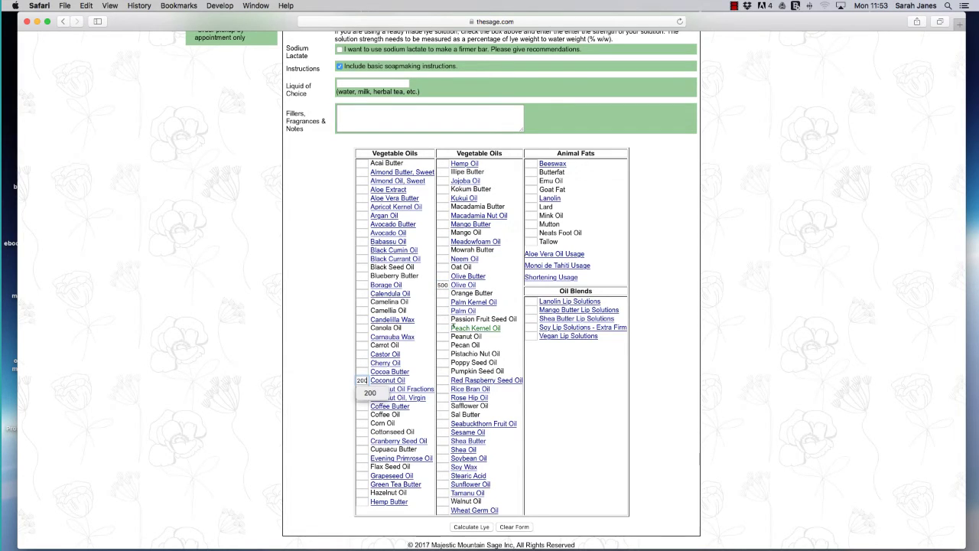
left_click(441, 310)
type("300")
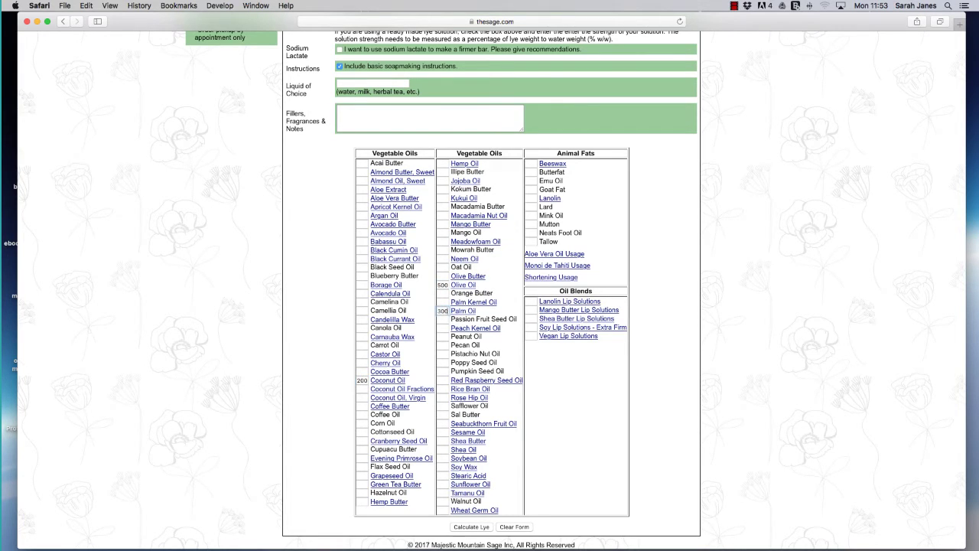
left_click(415, 531)
Calculate the lye for the 1000 g oil recipe to load the Lye Table results sheet
left_click(470, 527)
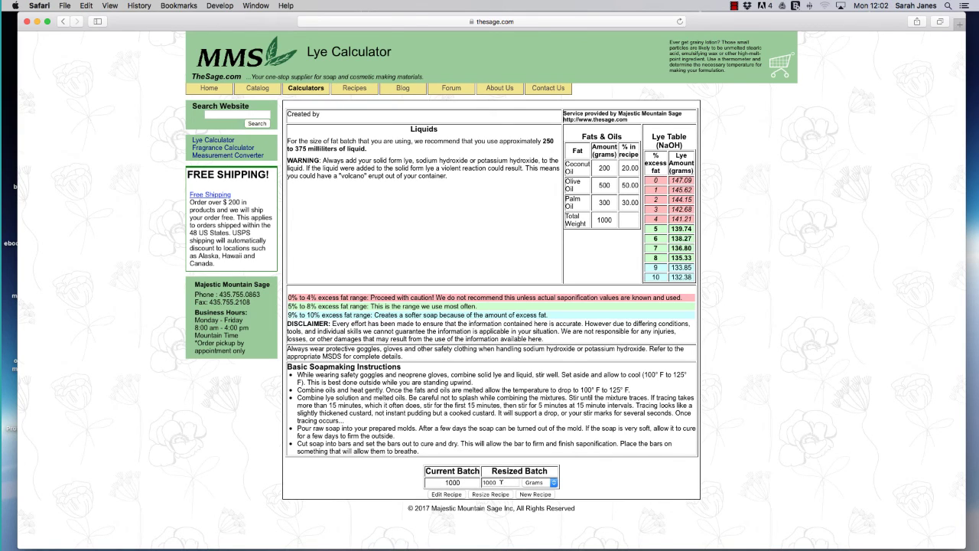
Enter 1500 grams as the Resized Batch and resize the recipe
double_click(501, 482)
type("1500")
left_click(503, 494)
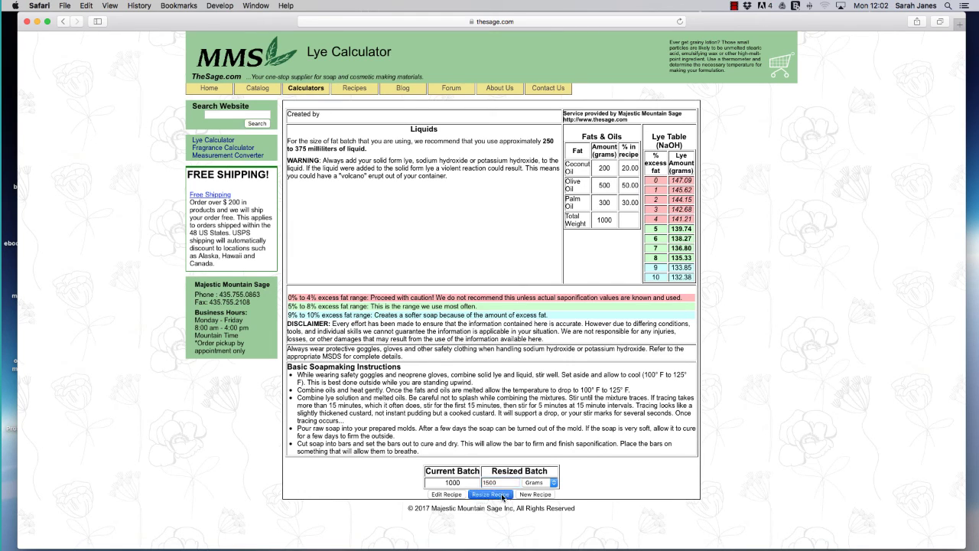